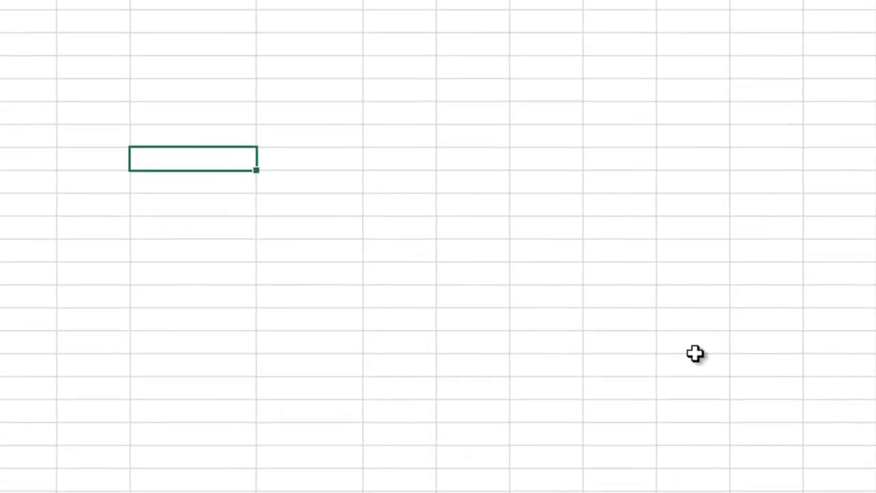
Enter the heading "Number of Seeds" in cell E10 and widen column E slightly to fit it.
{"action": "type", "text": "Number of Seeds"}
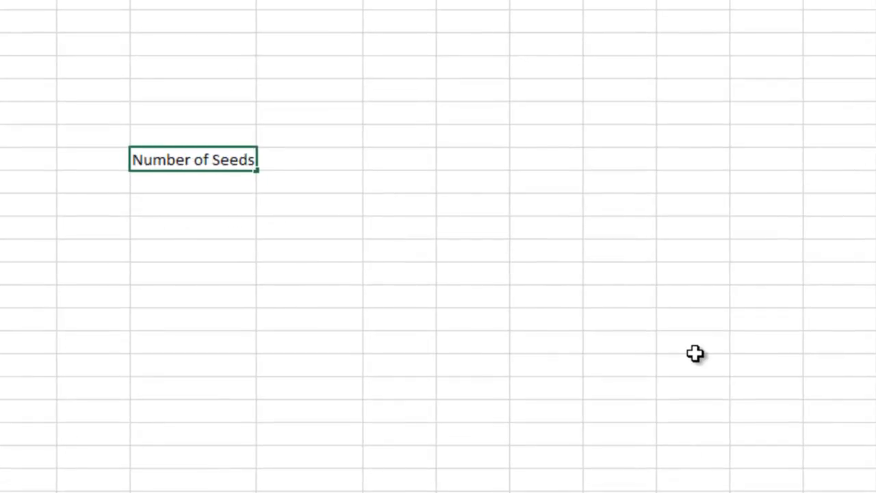
{"action": "key", "text": "Return"}
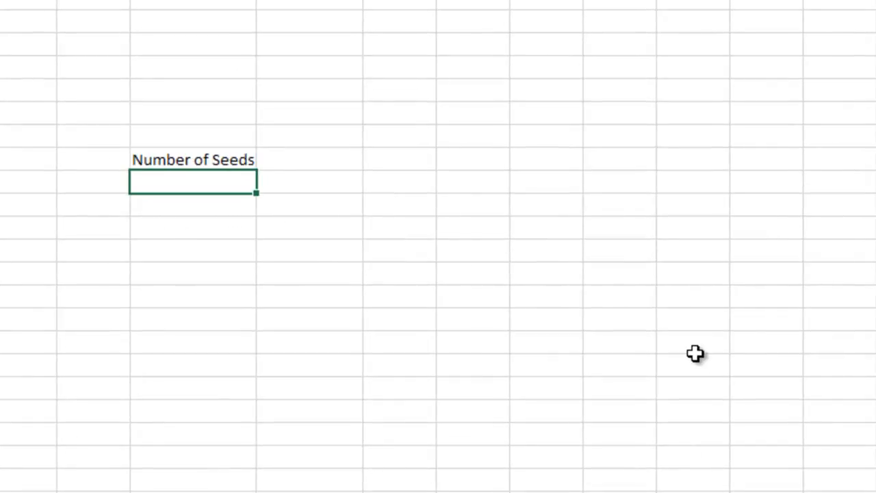
{"action": "left_click_drag", "start_coordinate": [256, 1], "coordinate": [262, 1]}
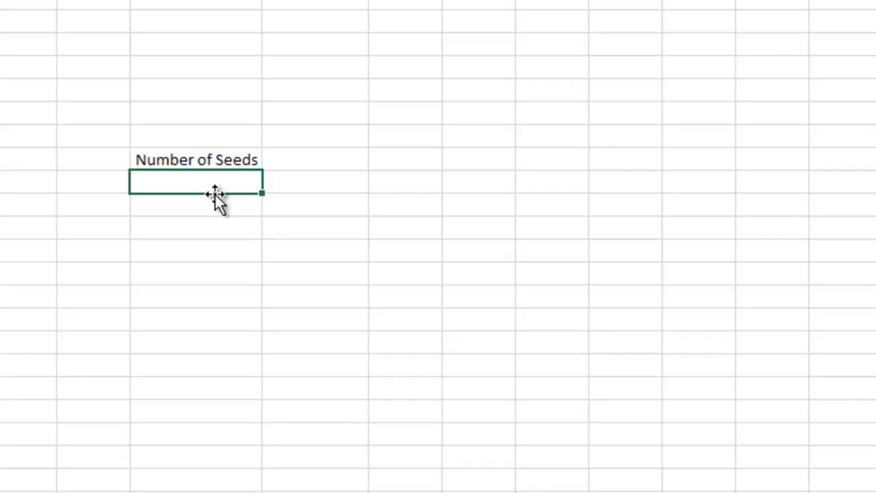
Enter the seed counts 1, 2, 3 and 4 in consecutive cells below the "Number of Seeds" heading.
{"action": "type", "text": "1"}
{"action": "key", "text": "Return"}
{"action": "type", "text": "2"}
{"action": "key", "text": "Return"}
{"action": "type", "text": "3"}
{"action": "key", "text": "Return"}
{"action": "type", "text": "4"}
{"action": "key", "text": "Return"}
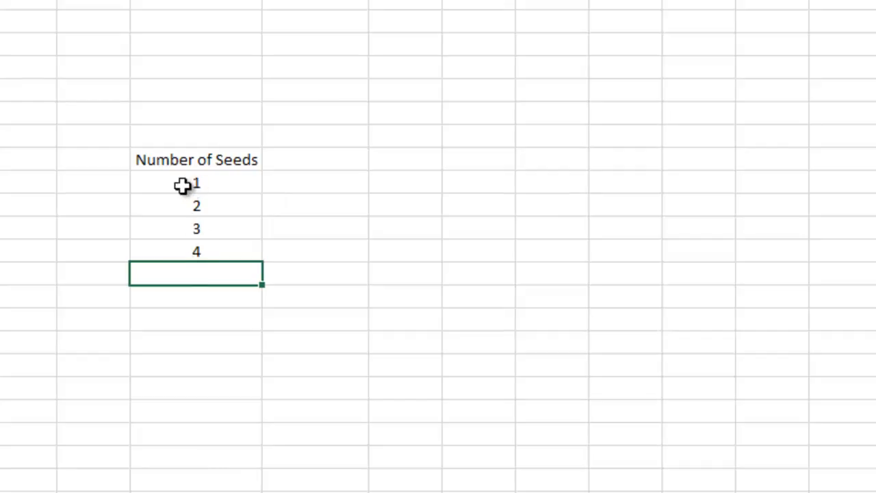
Extend the 1 to 4 series down the Number of Seeds column to 20 with AutoFill.
{"action": "left_click", "coordinate": [194, 183]}
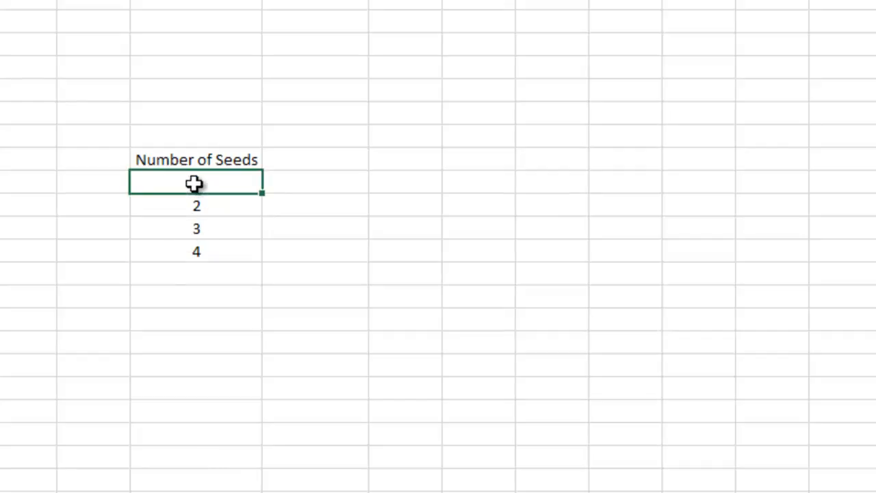
{"action": "left_click_drag", "start_coordinate": [193, 183], "coordinate": [193, 251]}
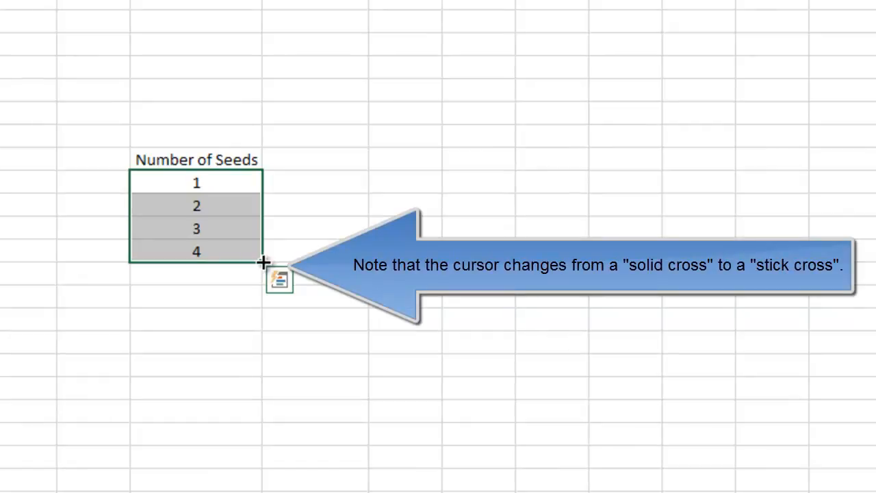
{"action": "left_click_drag", "start_coordinate": [264, 262], "coordinate": [262, 492]}
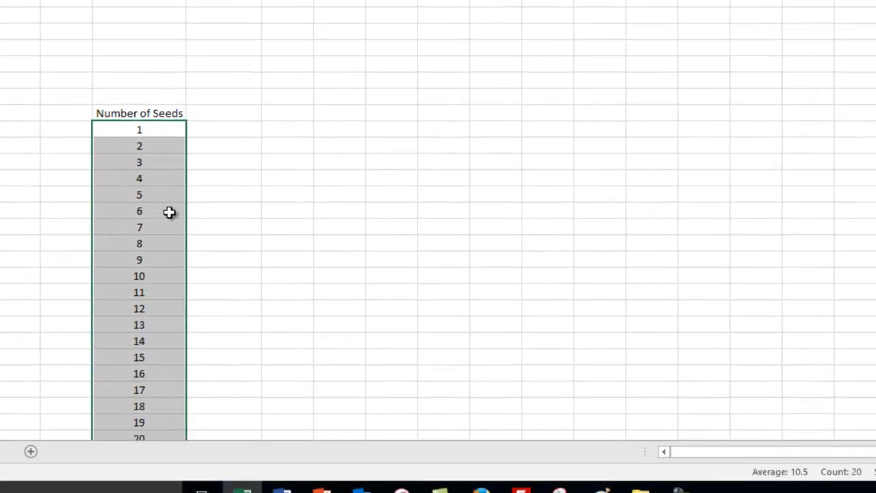
{"action": "scroll", "coordinate": [169, 213], "scroll_direction": "down", "scroll_amount": 4}
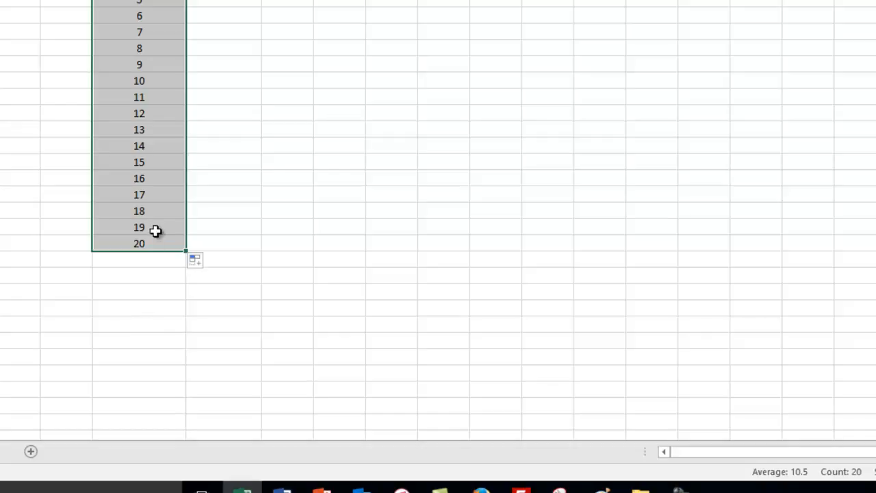
{"action": "scroll", "coordinate": [163, 180], "scroll_direction": "up", "scroll_amount": 4}
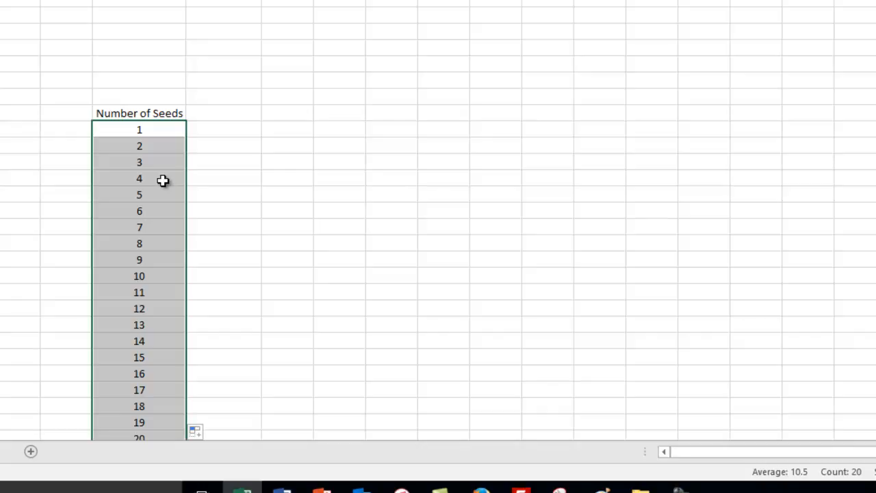
{"action": "scroll", "coordinate": [162, 180], "scroll_direction": "down", "scroll_amount": 3}
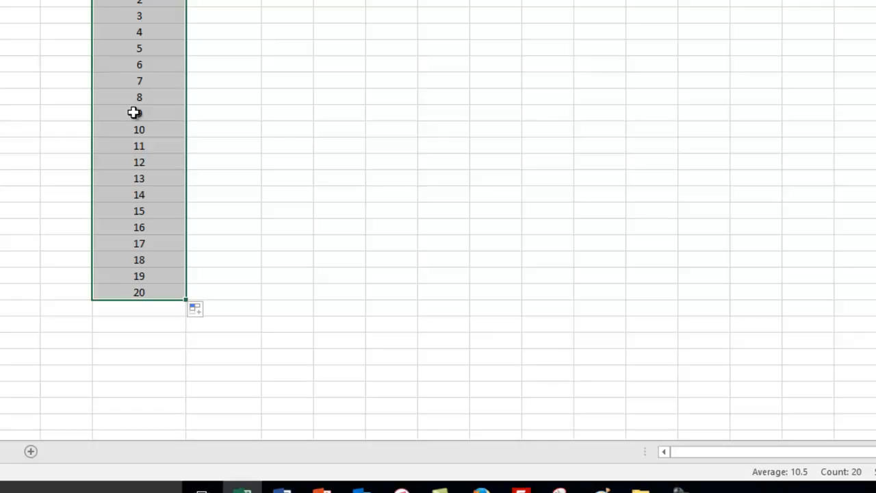
{"action": "scroll", "coordinate": [133, 112], "scroll_direction": "up", "scroll_amount": 3}
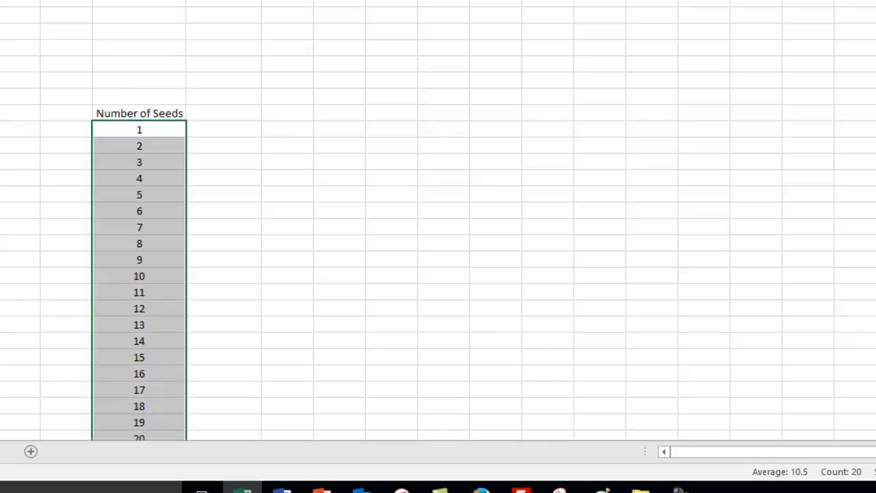
Enter the heading "p(None of the Seeds Germinate)" in cell F10 and autofit column F to it.
{"action": "left_click", "coordinate": [200, 116]}
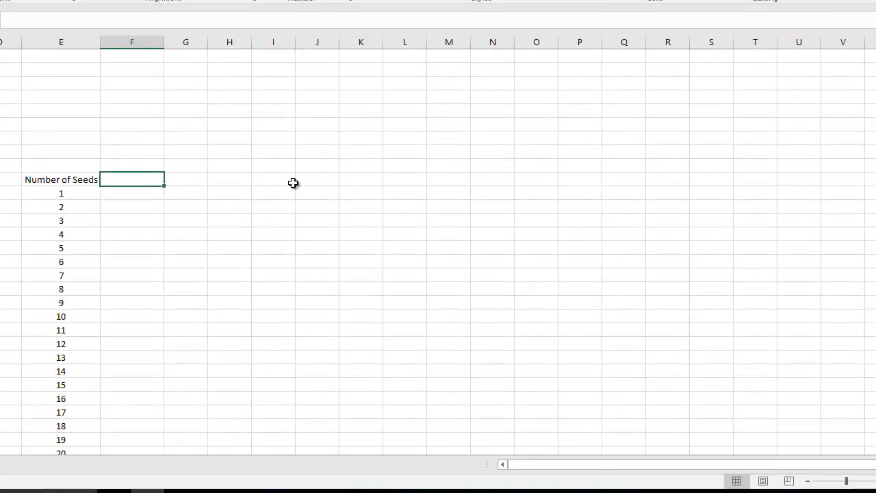
{"action": "type", "text": "p(None of the Se"}
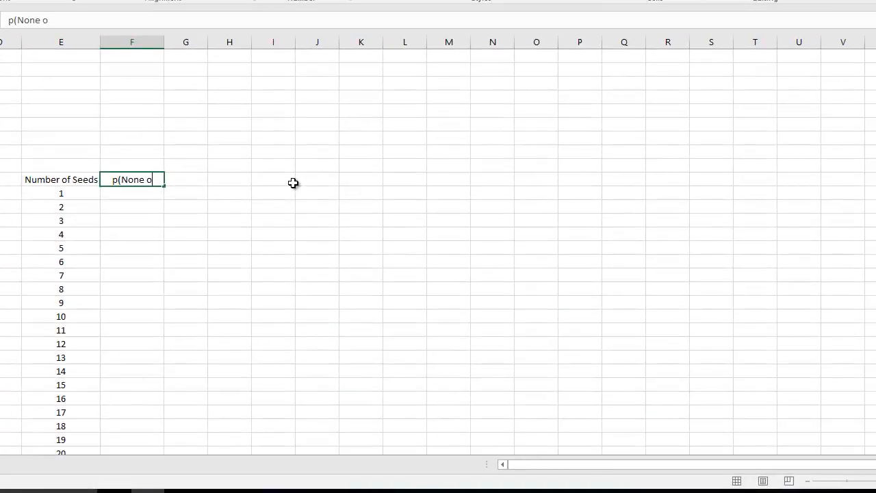
{"action": "type", "text": "eds Germinate)"}
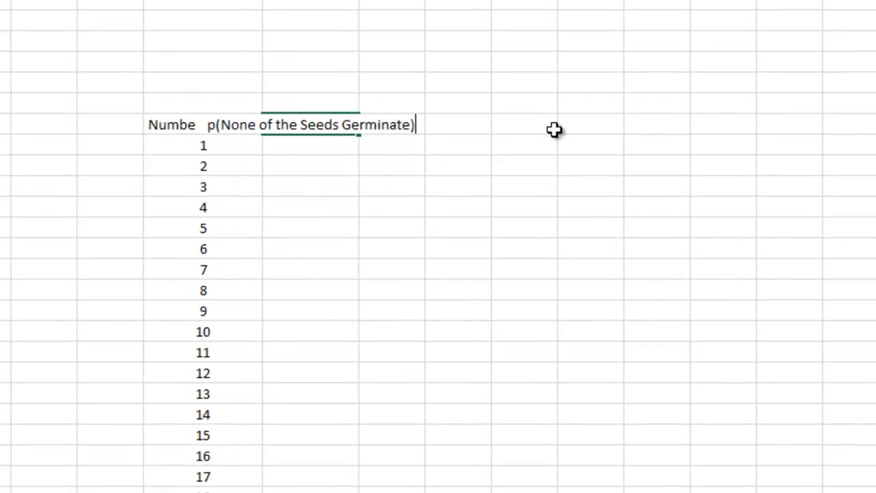
{"action": "left_click", "coordinate": [404, 188]}
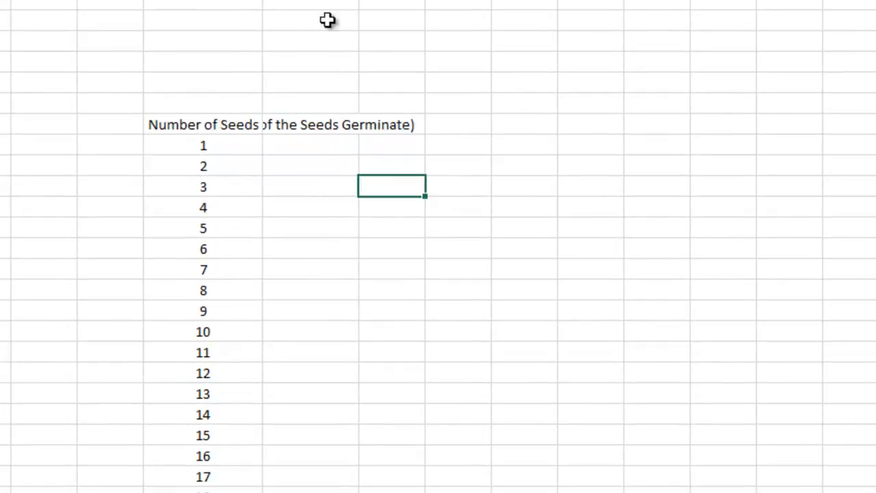
{"action": "double_click", "coordinate": [359, 1]}
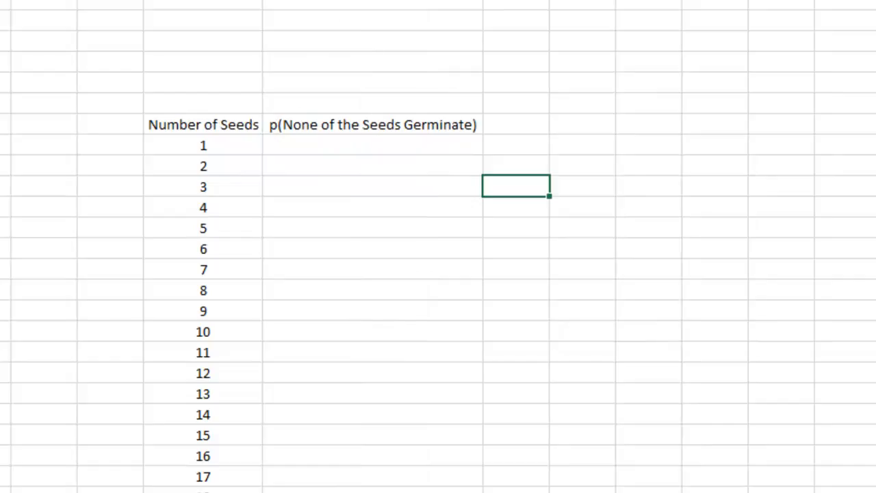
{"action": "left_click", "coordinate": [381, 128]}
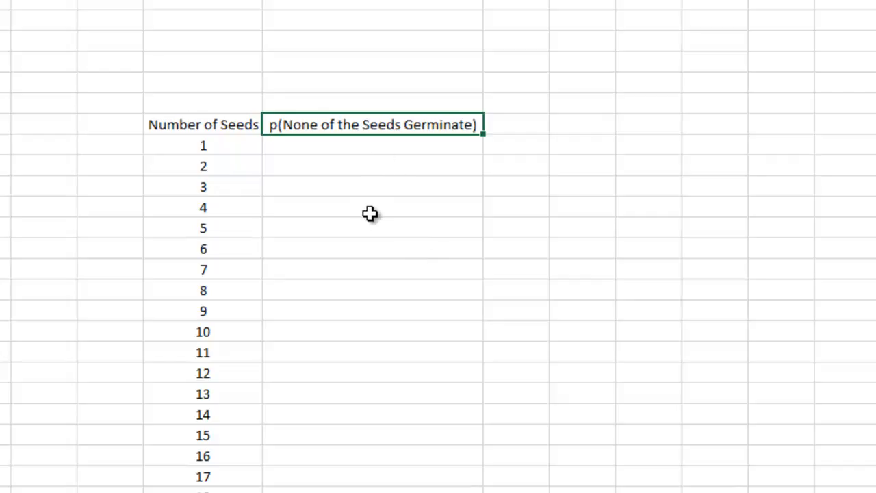
{"action": "left_click", "coordinate": [332, 146]}
{"action": "mouse_move", "coordinate": [332, 146]}
{"action": "left_mouse_down"}
{"action": "mouse_move", "coordinate": [338, 294]}
{"action": "mouse_move", "coordinate": [322, 456]}
{"action": "mouse_move", "coordinate": [340, 150]}
{"action": "left_mouse_up"}
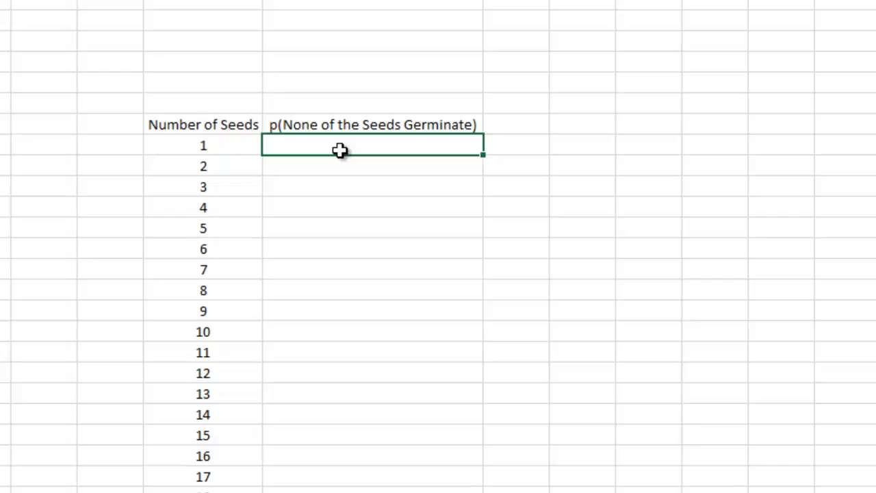
{"action": "left_click", "coordinate": [245, 139]}
{"action": "left_click", "coordinate": [334, 130]}
{"action": "left_click", "coordinate": [335, 149]}
{"action": "left_click", "coordinate": [218, 172]}
{"action": "left_click", "coordinate": [296, 170]}
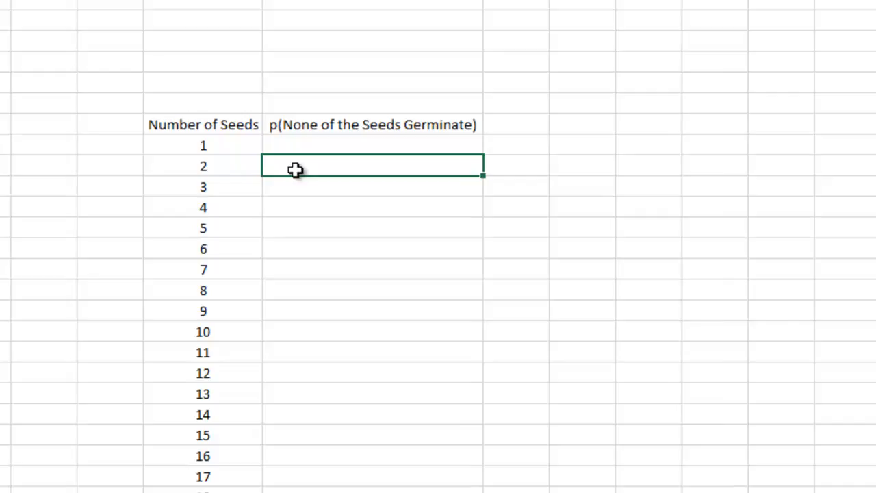
Switch to the Word document to examine the seed probability table, and return to the Excel workbook.
{"action": "key", "text": "alt+Tab"}
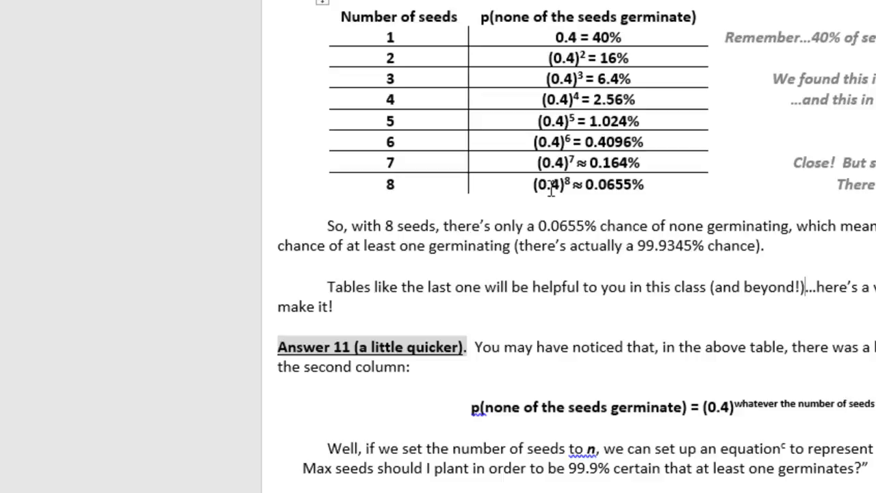
{"action": "left_click", "coordinate": [335, 491]}
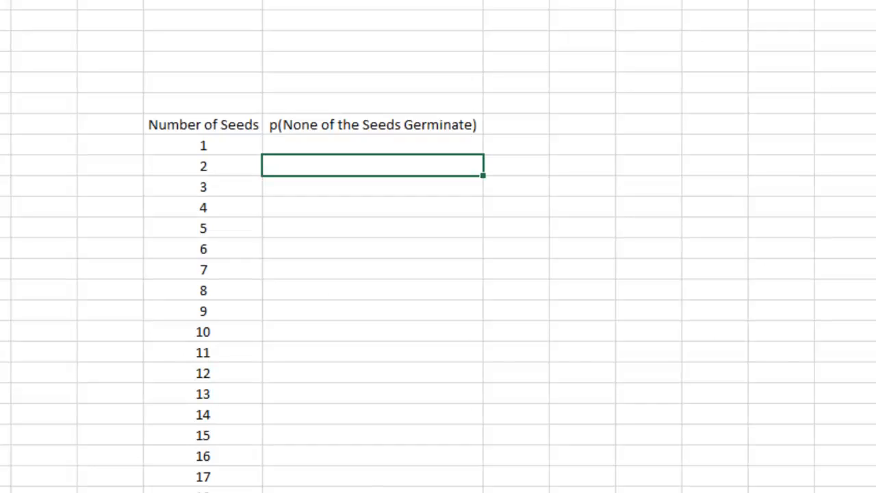
Enter the formula =0.4^E11 in the probability cell for 1 seed, referencing the seed count beside it.
{"action": "left_click", "coordinate": [361, 144]}
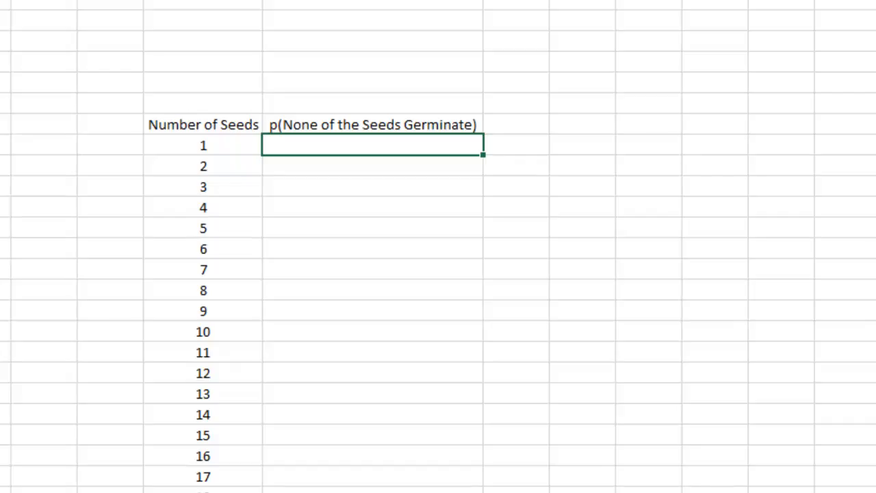
{"action": "type", "text": "="}
{"action": "type", "text": "0.4^"}
{"action": "left_click", "coordinate": [215, 148]}
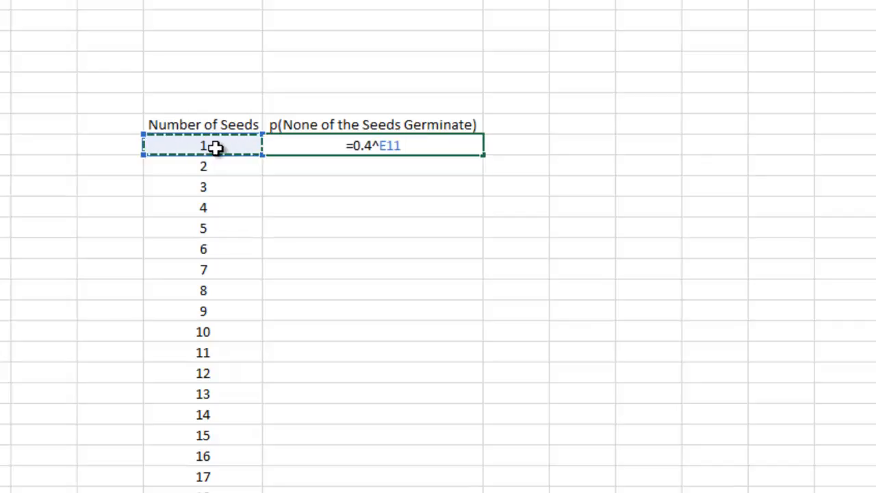
{"action": "key", "text": "Return"}
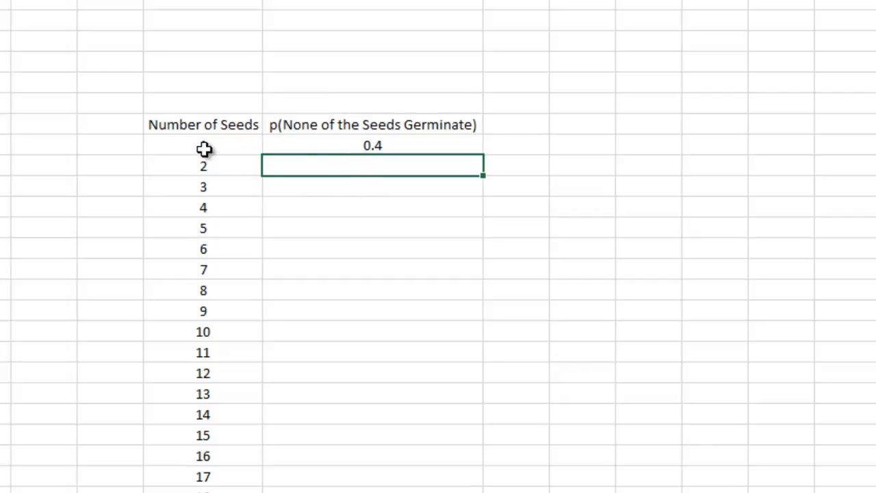
Fill the probability formula down one row at a time, from 1 seed through 4 seeds.
{"action": "left_click", "coordinate": [343, 145]}
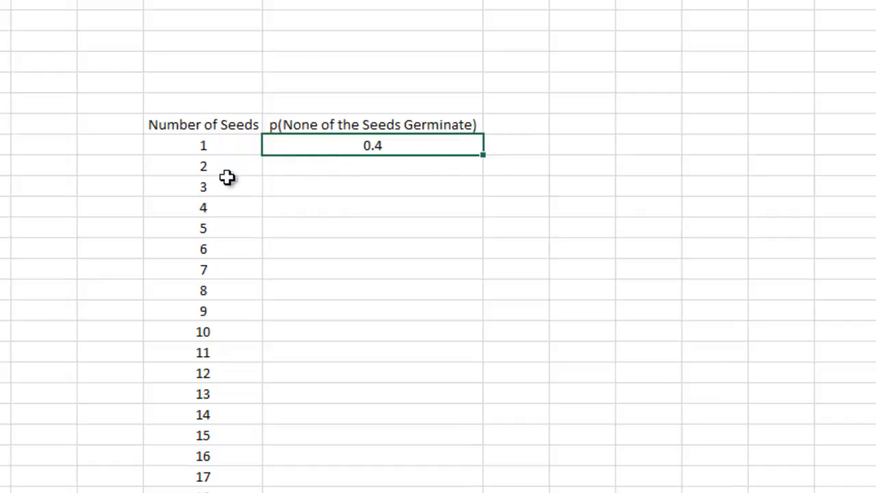
{"action": "left_click_drag", "start_coordinate": [484, 156], "coordinate": [479, 170]}
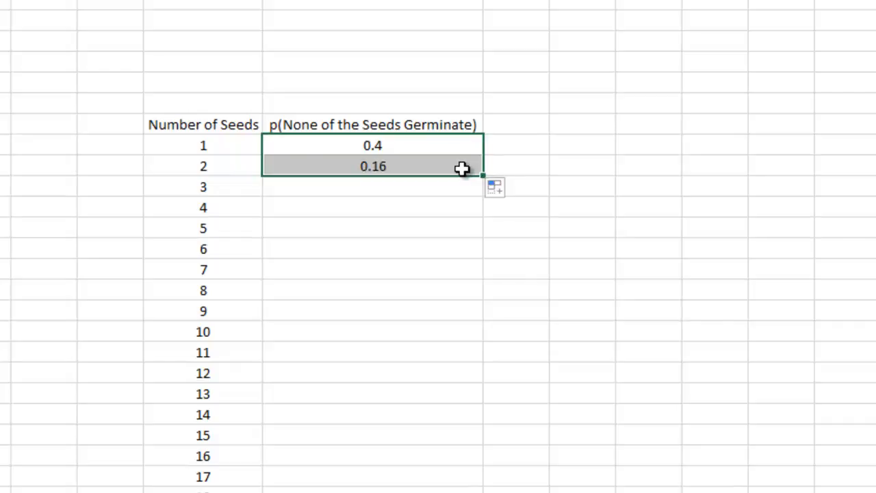
{"action": "left_click", "coordinate": [398, 167]}
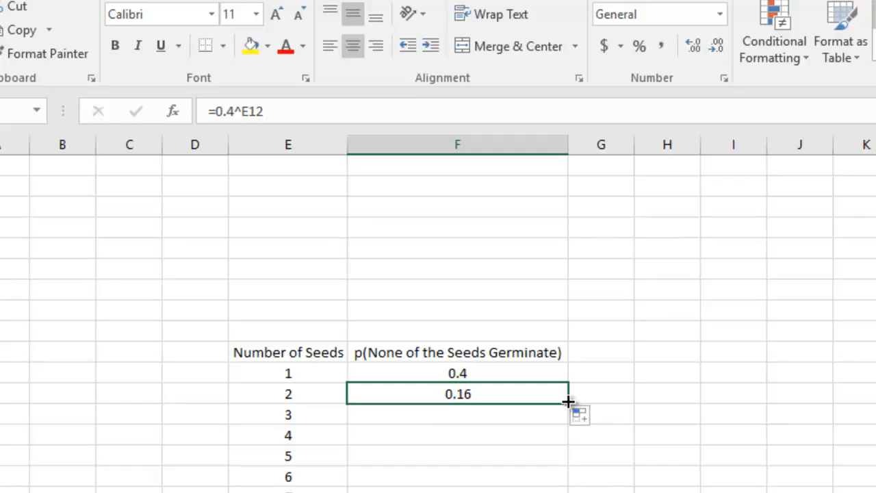
{"action": "left_click_drag", "start_coordinate": [566, 408], "coordinate": [563, 418]}
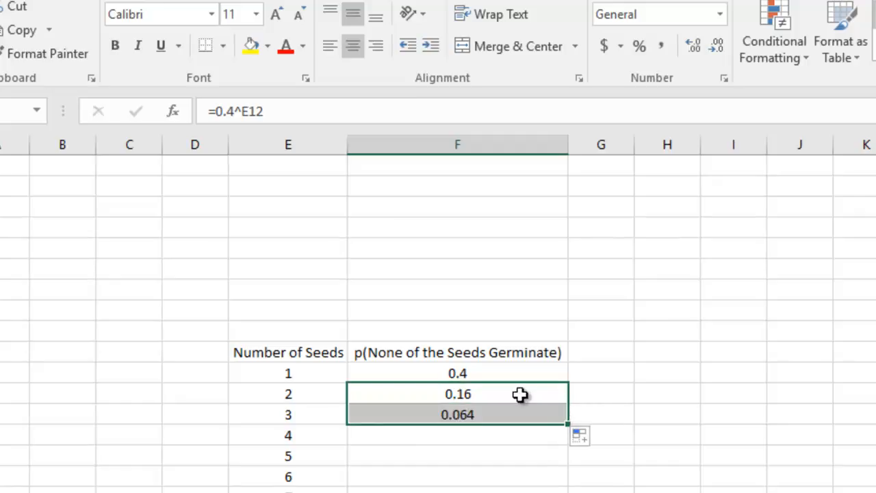
{"action": "left_click", "coordinate": [485, 415]}
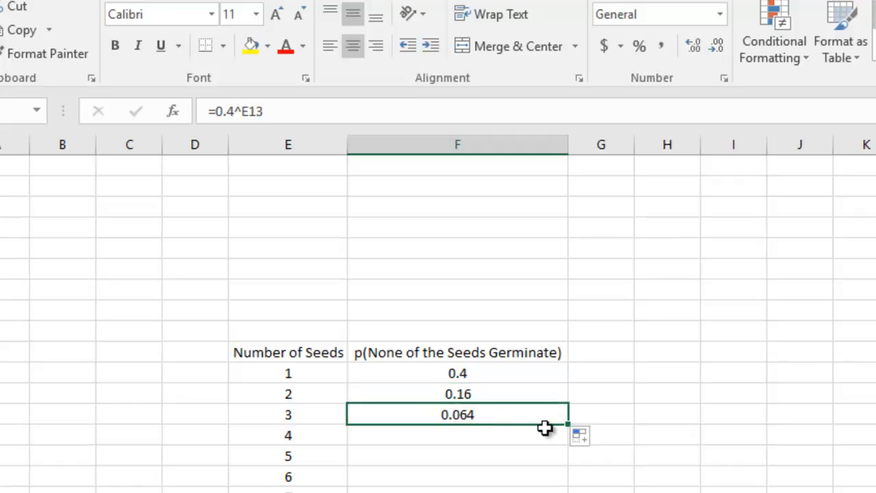
{"action": "left_click_drag", "start_coordinate": [567, 428], "coordinate": [561, 439]}
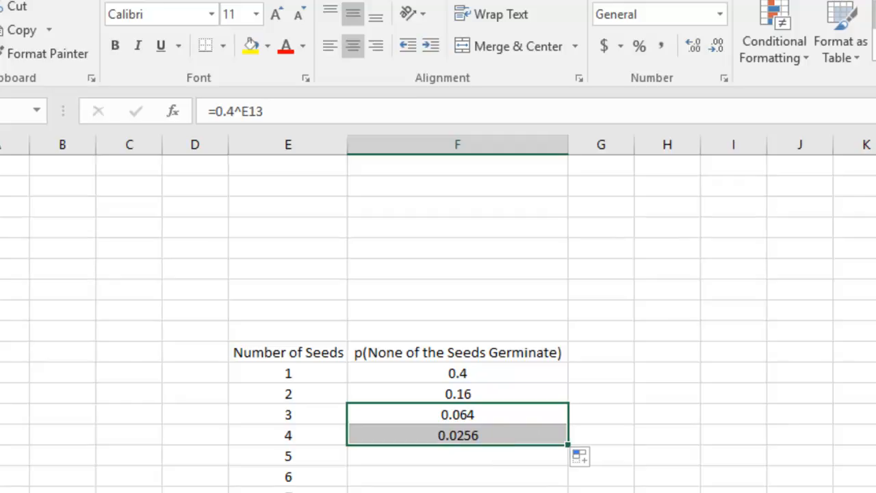
Compare the filled probabilities with the table in the Word document and return to the Excel workbook.
{"action": "key", "text": "alt+Tab"}
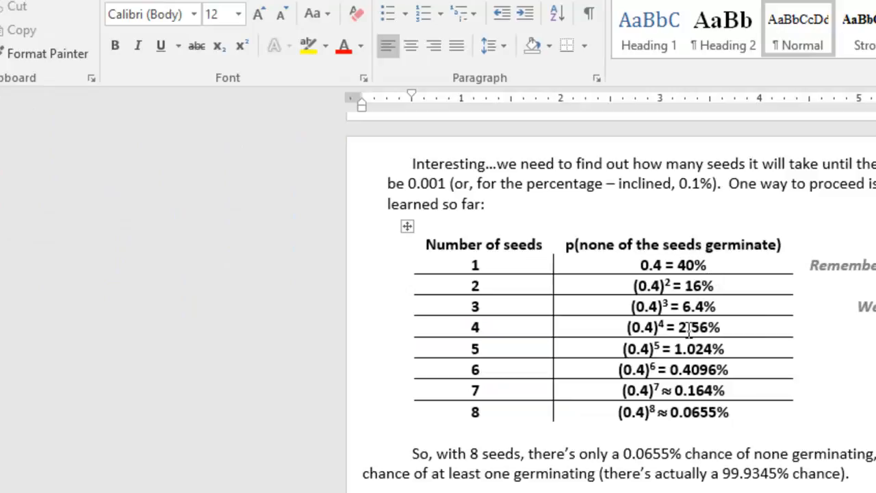
{"action": "key", "text": "alt+Tab"}
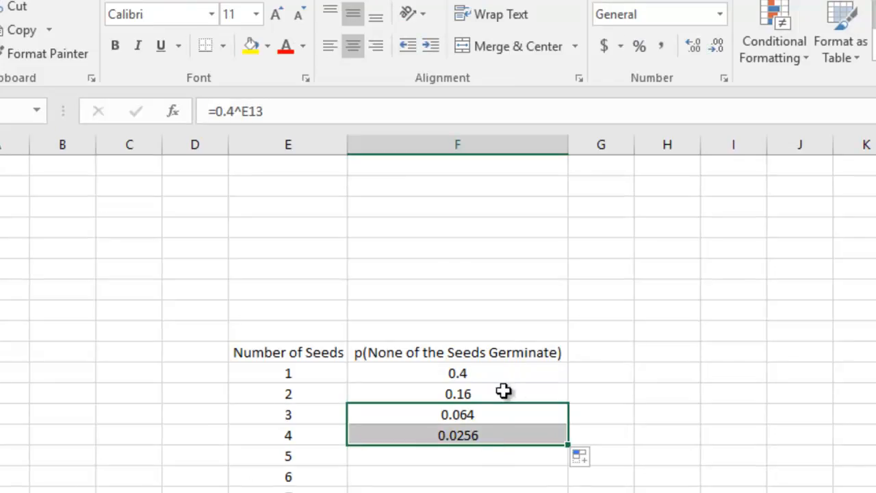
Fill the probability formula down the rest of column F through the row for 20 seeds.
{"action": "scroll", "coordinate": [525, 412], "scroll_direction": "down", "scroll_amount": 2}
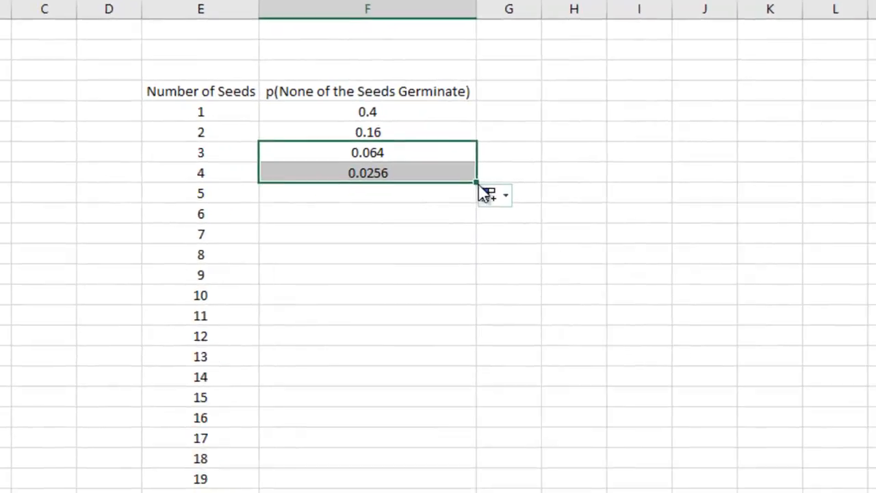
{"action": "left_click_drag", "start_coordinate": [490, 202], "coordinate": [451, 492]}
{"action": "left_click_drag", "start_coordinate": [406, 445], "coordinate": [408, 450]}
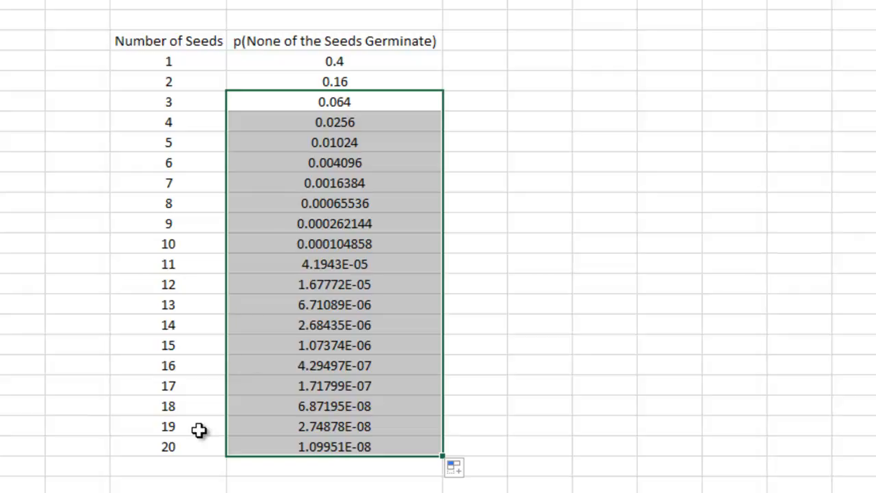
{"action": "left_click", "coordinate": [185, 448]}
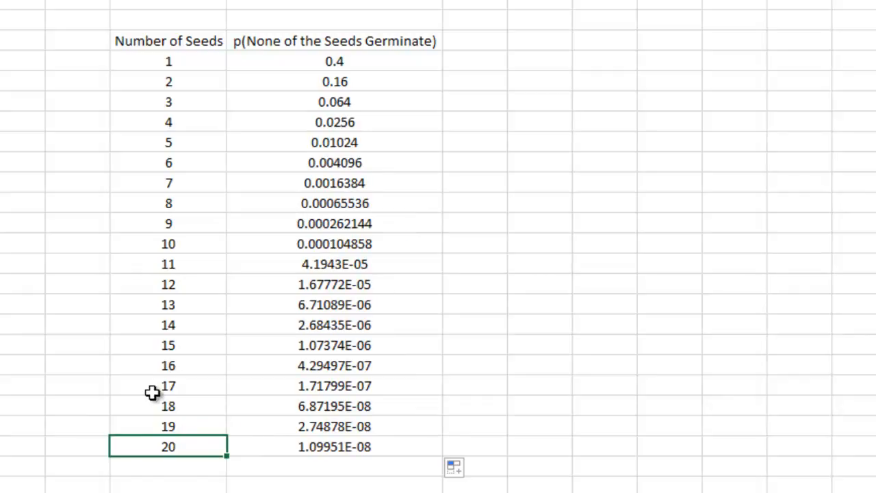
{"action": "left_click", "coordinate": [329, 449]}
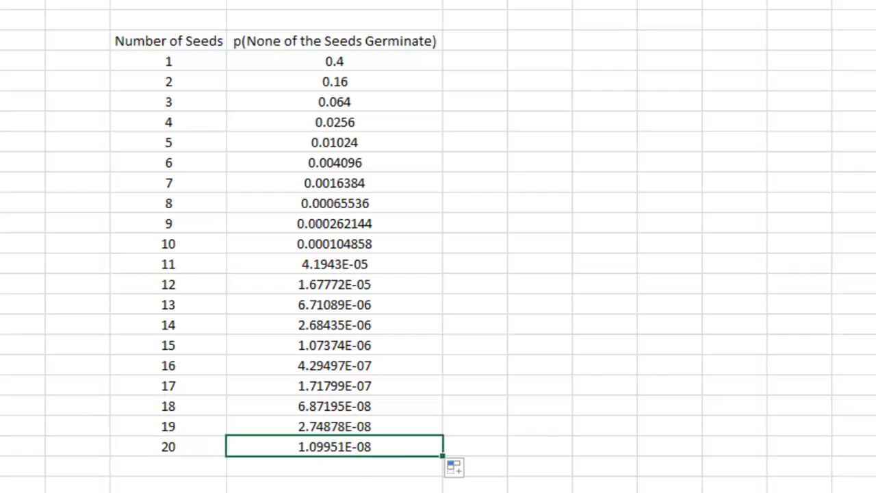
Format the probabilities for 1 to 20 seeds in column F as percentages with 20 decimal places.
{"action": "left_click_drag", "start_coordinate": [358, 60], "coordinate": [350, 443]}
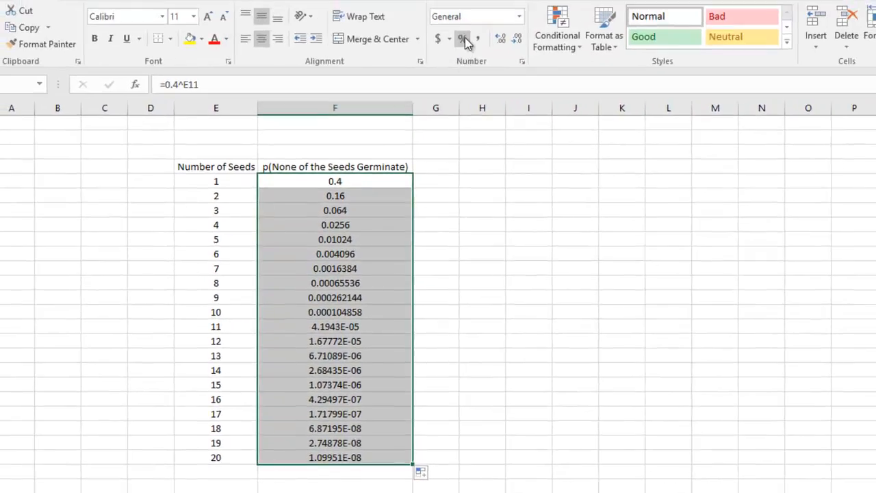
{"action": "left_click", "coordinate": [463, 39]}
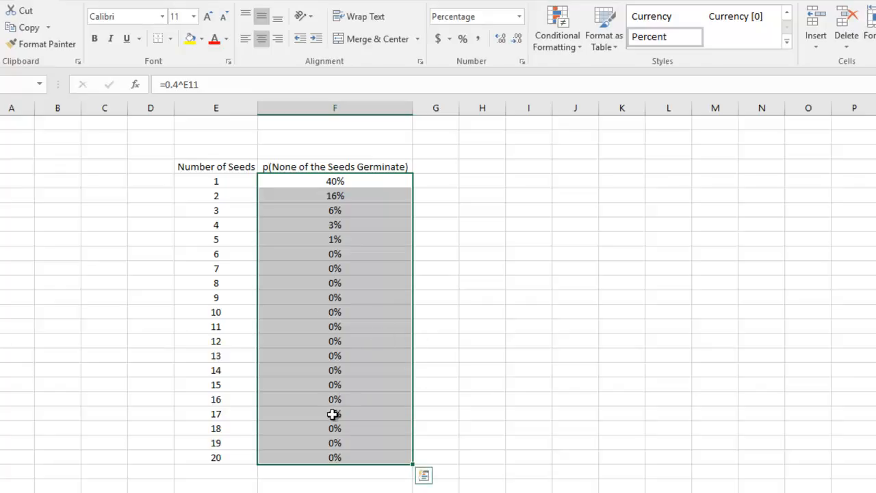
{"action": "left_click", "coordinate": [499, 39]}
{"action": "left_click", "coordinate": [500, 39]}
{"action": "double_click", "coordinate": [500, 39]}
{"action": "double_click", "coordinate": [500, 39]}
{"action": "triple_click", "coordinate": [500, 39]}
{"action": "triple_click", "coordinate": [500, 39]}
{"action": "double_click", "coordinate": [499, 39]}
{"action": "double_click", "coordinate": [500, 39]}
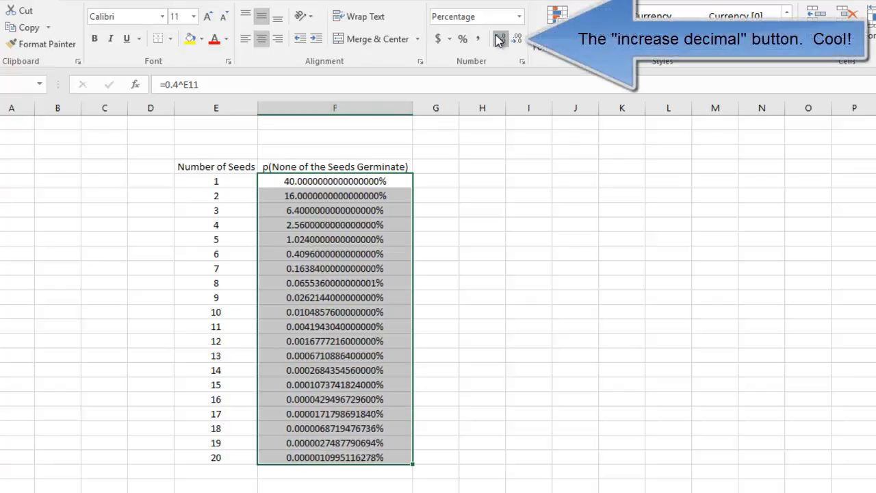
{"action": "left_click", "coordinate": [500, 39]}
{"action": "left_click", "coordinate": [500, 39]}
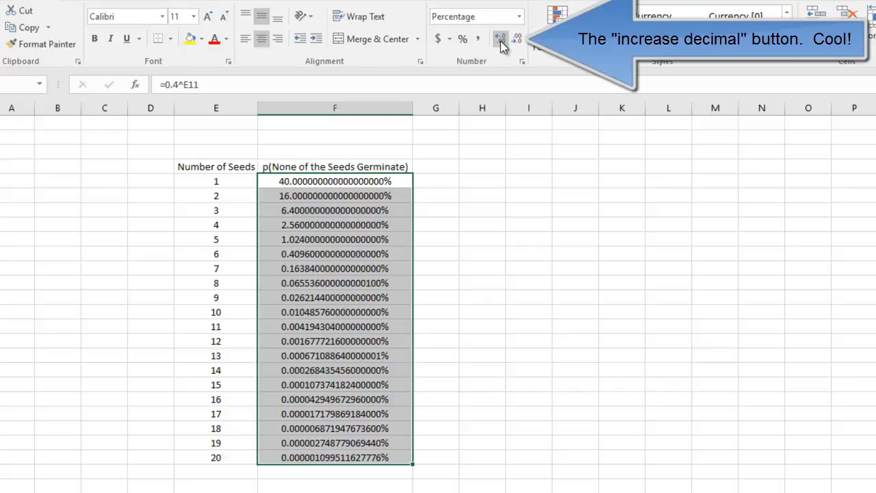
{"action": "left_click", "coordinate": [501, 39]}
{"action": "left_click", "coordinate": [500, 39]}
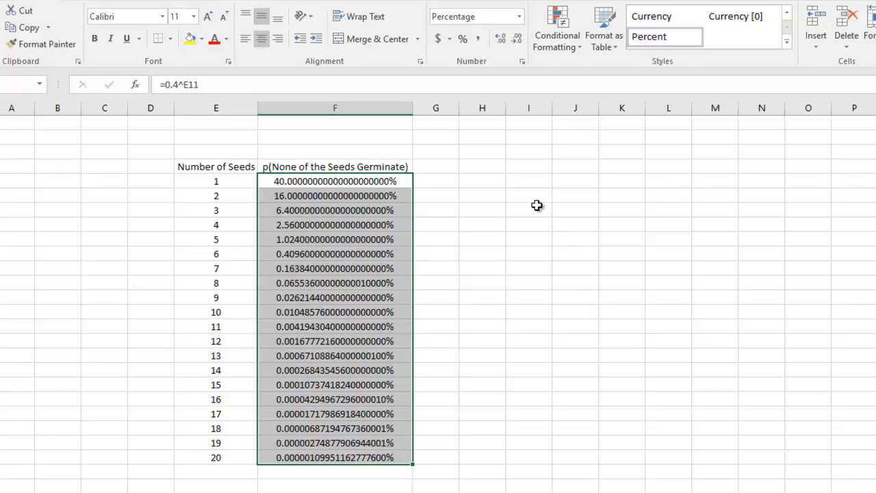
Add a header in column G for the probability that at least one seed does germinate, and fit the column width to it.
{"action": "left_click", "coordinate": [452, 171]}
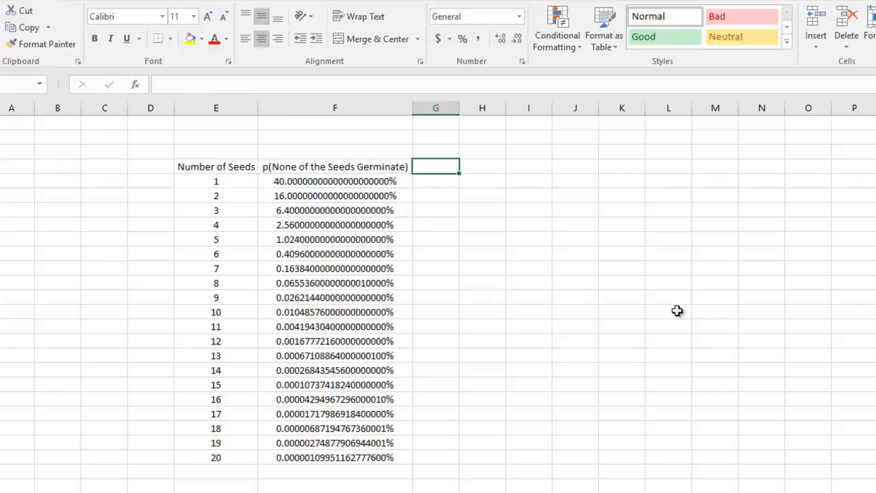
{"action": "type", "text": "p(At Le"}
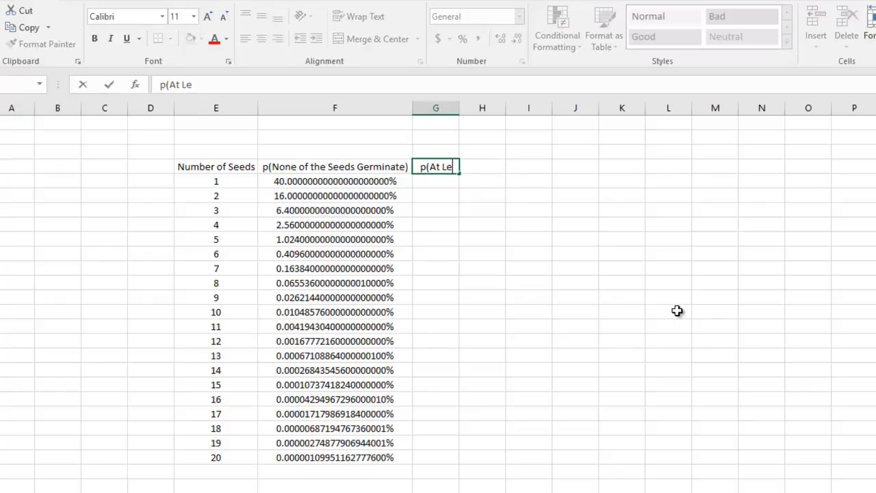
{"action": "type", "text": "ast One o fthe Se"}
{"action": "type", "text": "eds DOES Germintae)"}
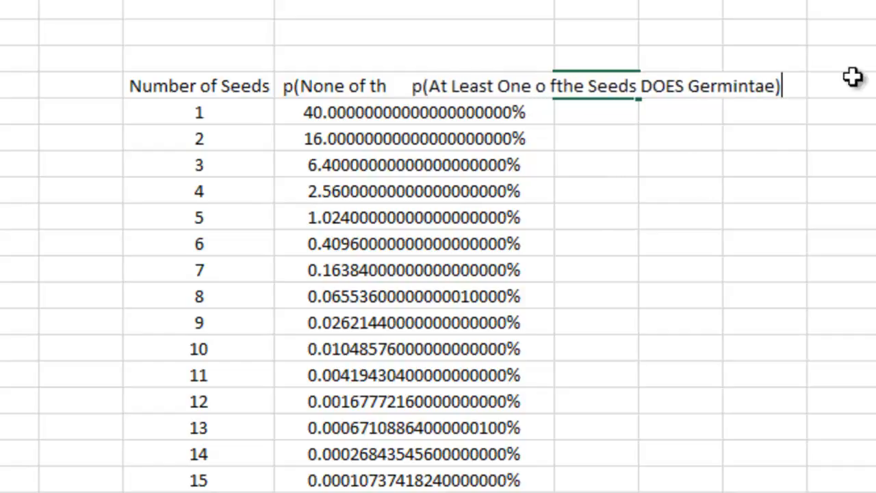
{"action": "double_click", "coordinate": [640, 0]}
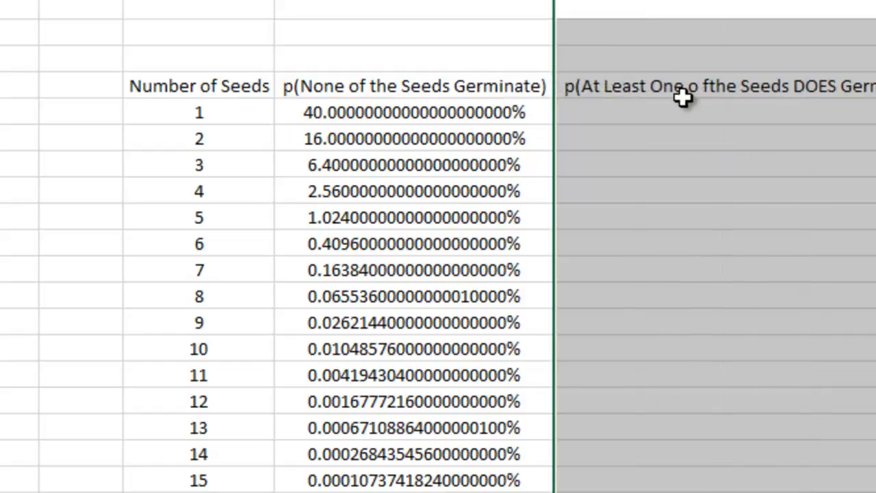
Correct the spelling of the column G header to read p(At Least One of the Seeds DOES Germinate).
{"action": "left_click", "coordinate": [684, 96]}
{"action": "key", "text": "BackSpace"}
{"action": "key", "text": "Right"}
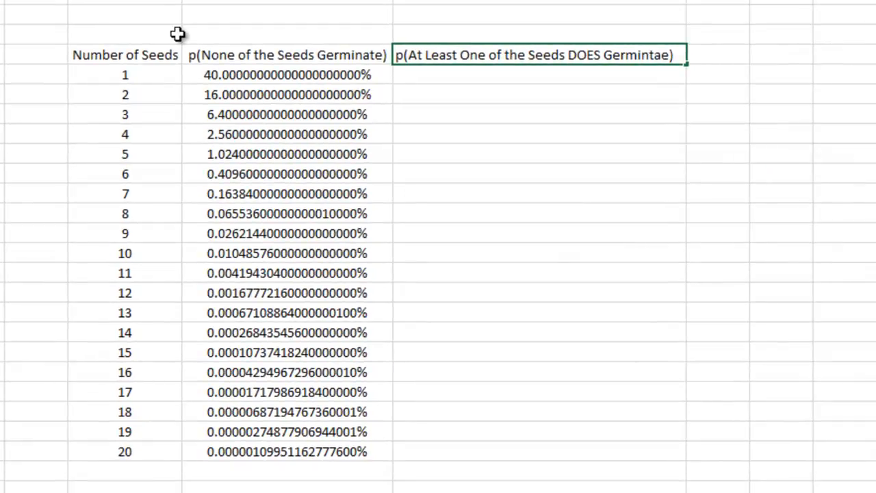
{"action": "key", "text": "BackSpace"}
{"action": "key", "text": "Right"}
{"action": "type", "text": "t"}
{"action": "key", "text": "Return"}
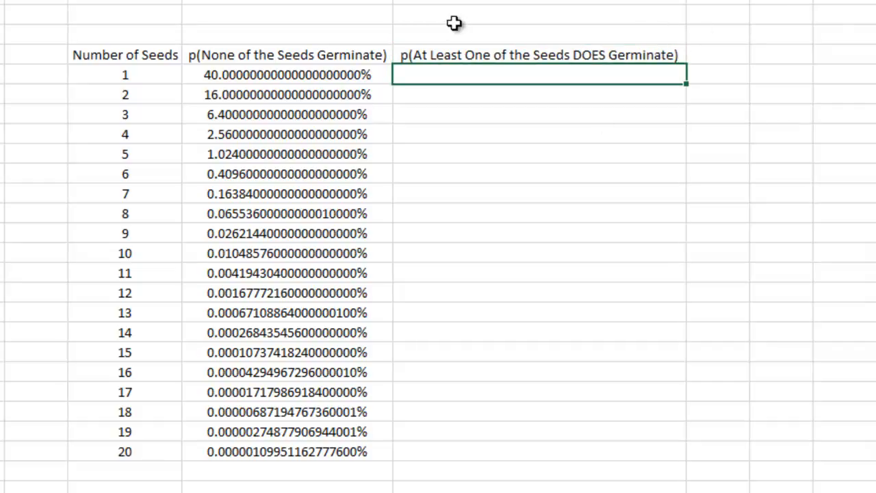
{"action": "left_click", "coordinate": [449, 60]}
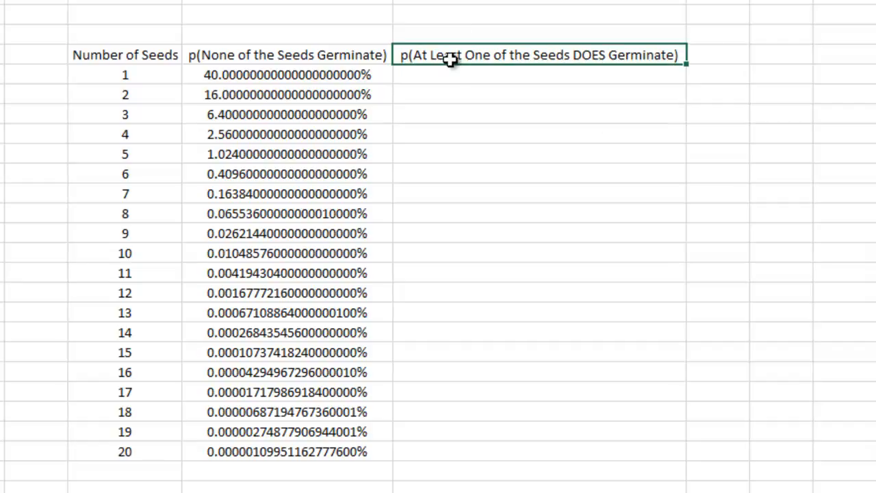
{"action": "left_click", "coordinate": [335, 56]}
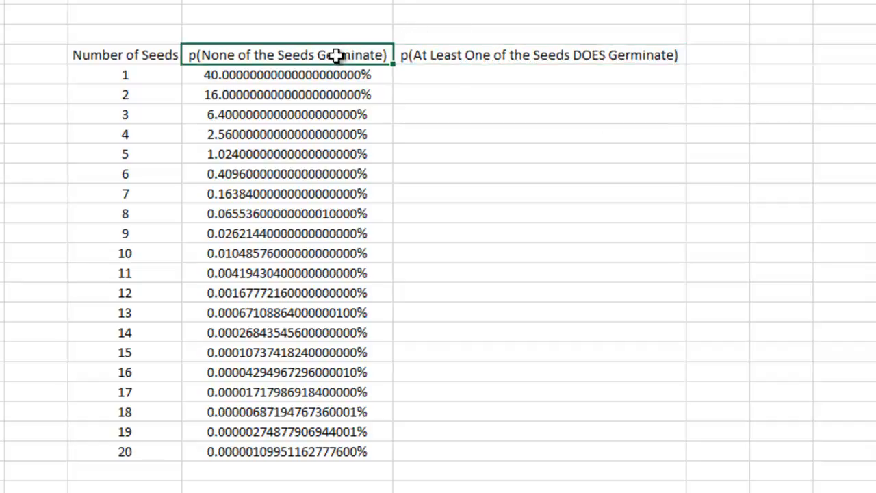
{"action": "left_click", "coordinate": [258, 75]}
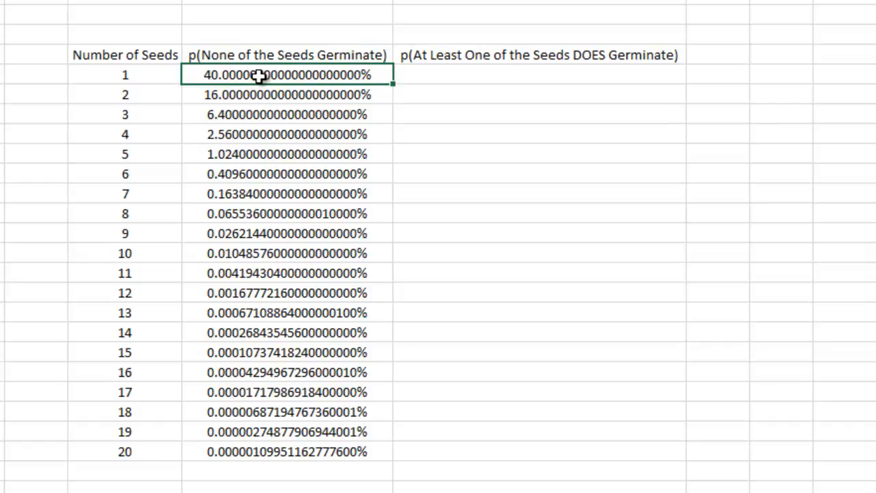
{"action": "left_click", "coordinate": [210, 102]}
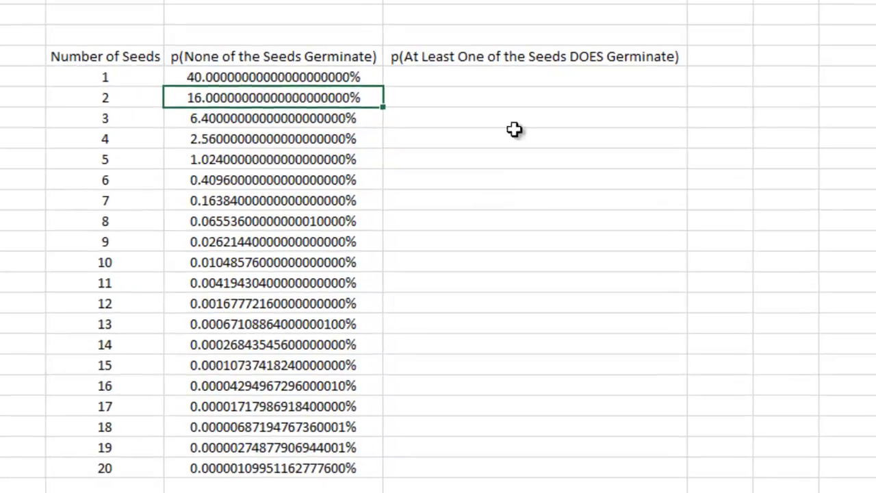
Enter the formula =1-F11 in column G for 1 seed and fill it down through the row for 20 seeds.
{"action": "left_click", "coordinate": [526, 76]}
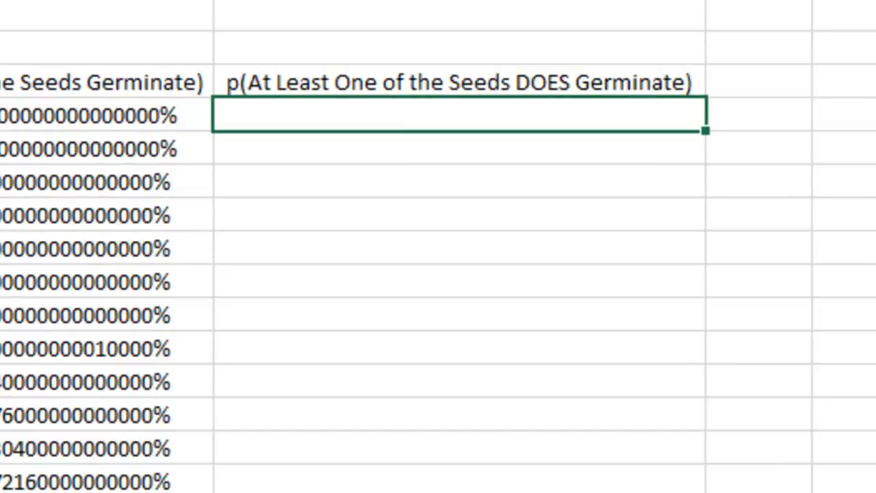
{"action": "type", "text": "=1-"}
{"action": "left_click", "coordinate": [125, 125]}
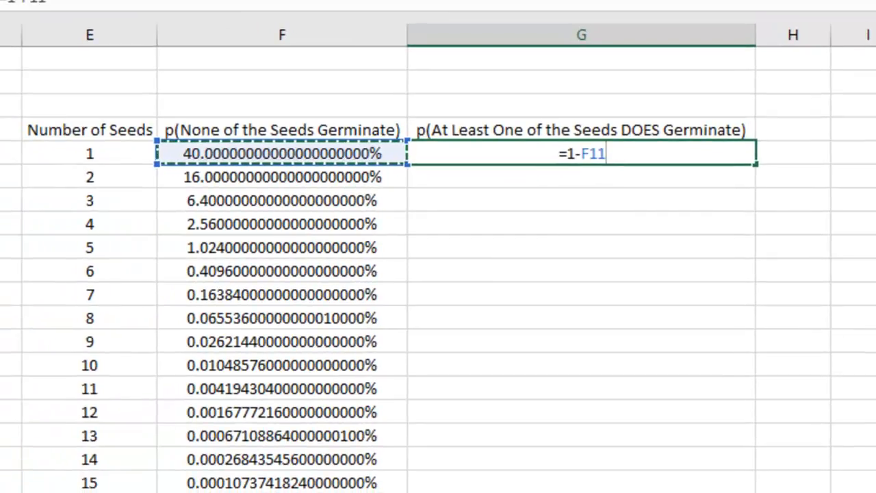
{"action": "key", "text": "Return"}
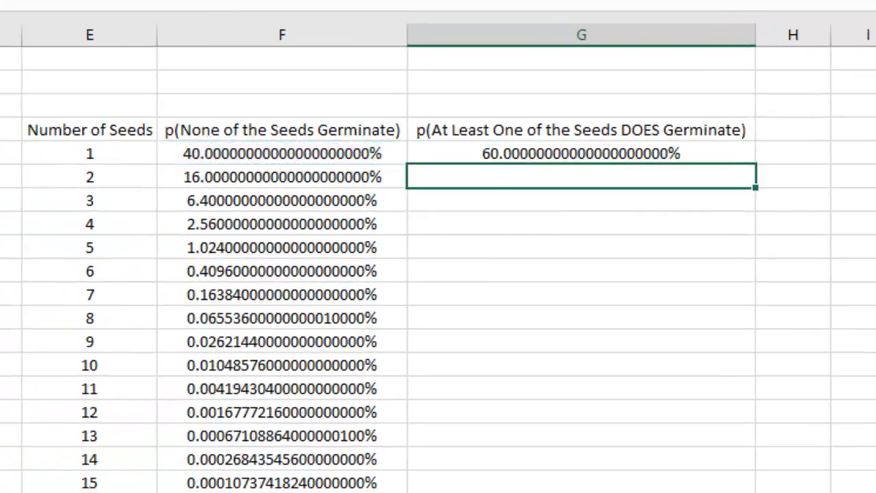
{"action": "left_click", "coordinate": [530, 155]}
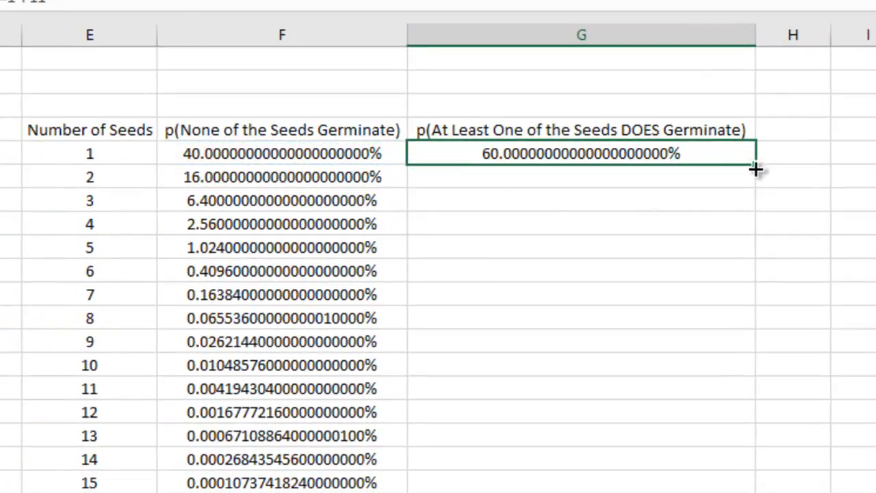
{"action": "left_click_drag", "start_coordinate": [757, 167], "coordinate": [753, 486]}
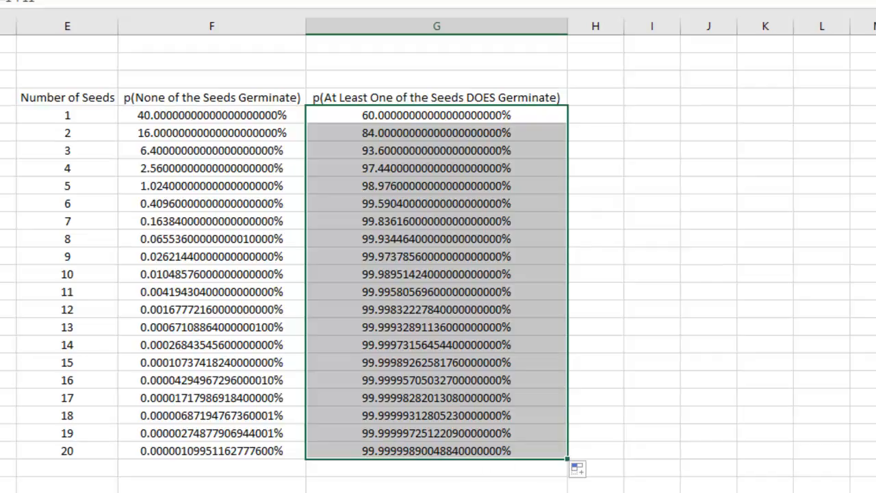
Review the Example 11 question above the seed table in the Word document and return to the Excel workbook.
{"action": "left_click", "coordinate": [223, 492]}
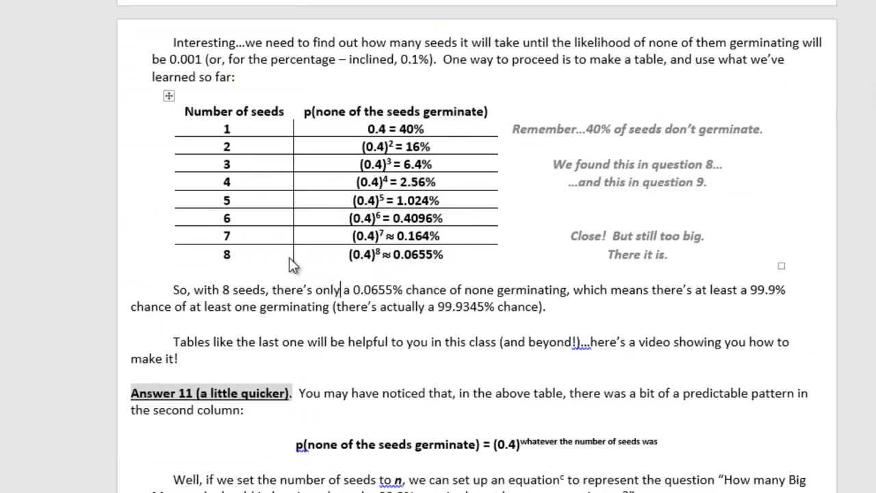
{"action": "scroll", "coordinate": [235, 256], "scroll_direction": "up", "scroll_amount": 10}
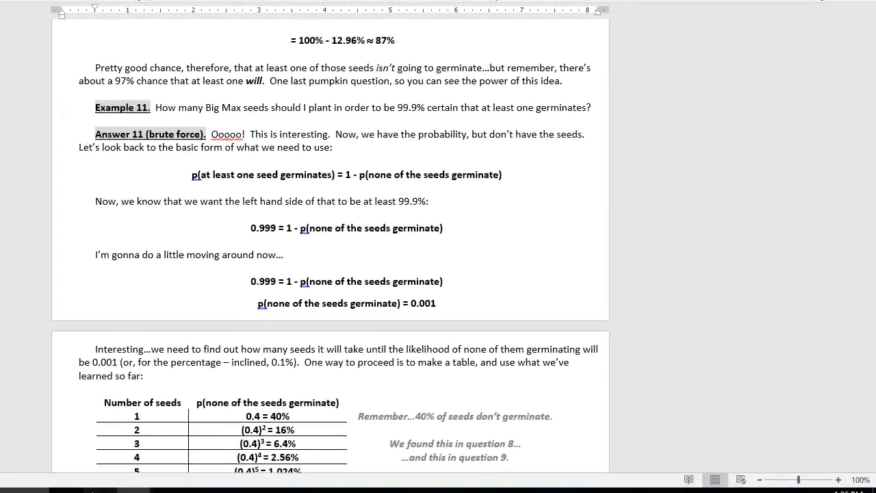
{"action": "left_click", "coordinate": [93, 490]}
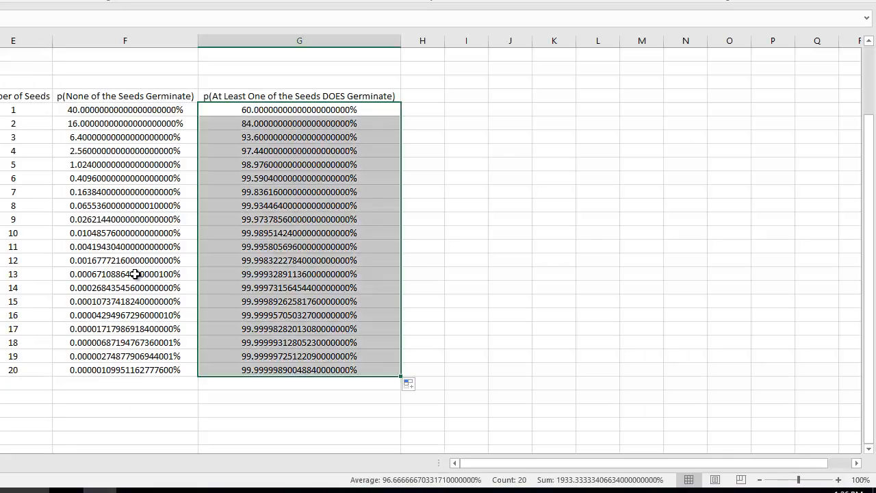
Check the column G probabilities row by row for the first one reaching 99.9% and read its number of seeds.
{"action": "left_click", "coordinate": [244, 109]}
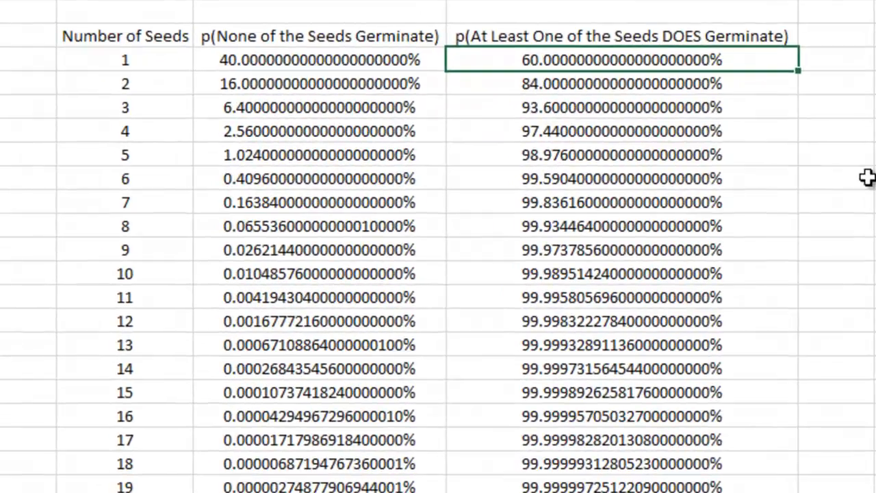
{"action": "key", "text": "Down"}
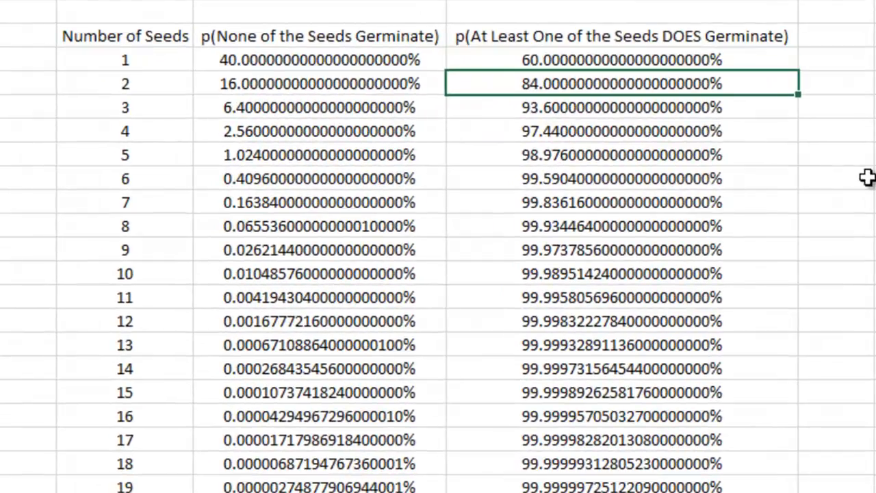
{"action": "key", "text": "Down"}
{"action": "key", "text": "Down"}
{"action": "key", "text": "Down"}
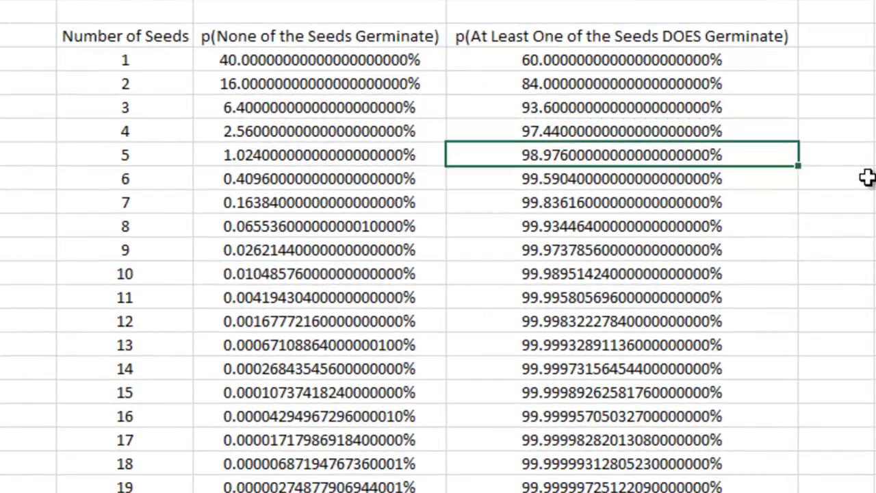
{"action": "key", "text": "Down"}
{"action": "key", "text": "Down"}
{"action": "key", "text": "Down"}
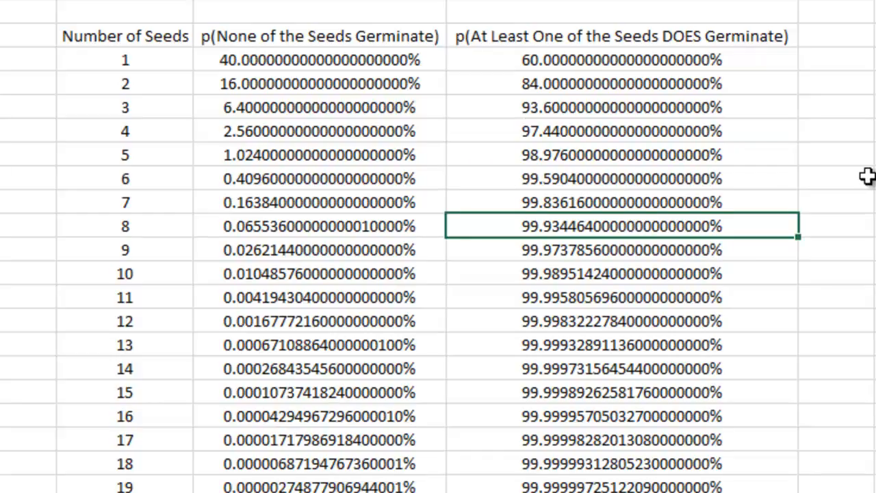
{"action": "key", "text": "Left"}
{"action": "key", "text": "Left"}
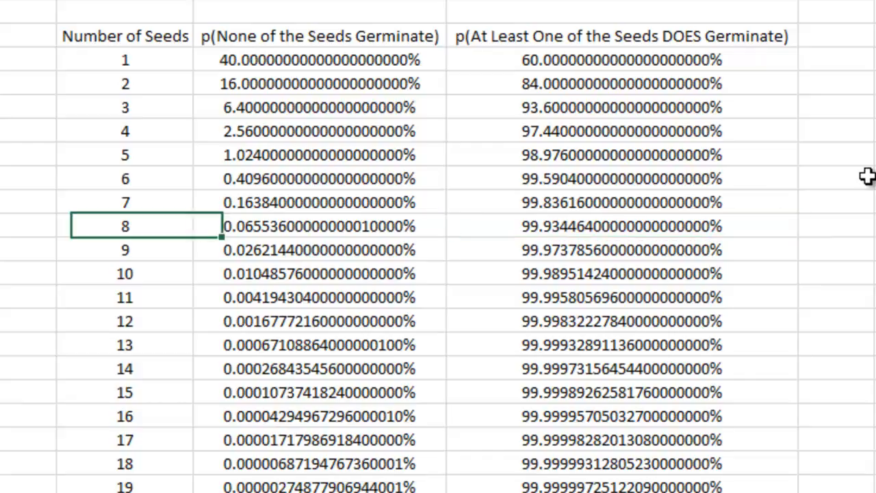